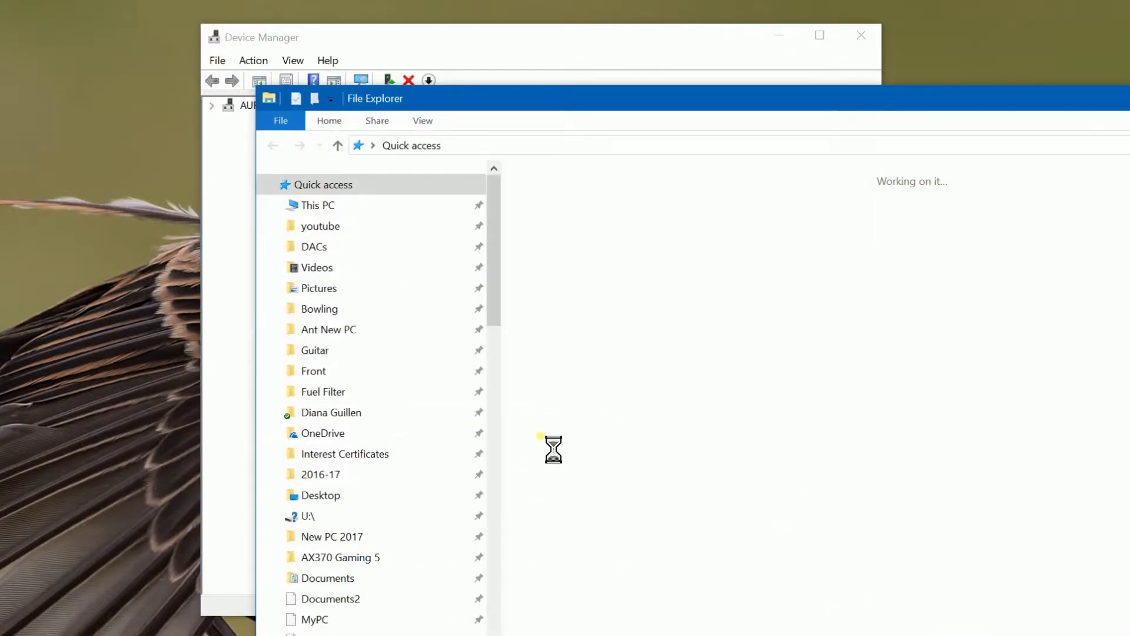
Step: Extract all files of Arcam_DriverSetup_4.11.0.zip from the DACs folder into the suggested Arcam_DriverSetup_4.11.0 folder
left_click(328, 249)
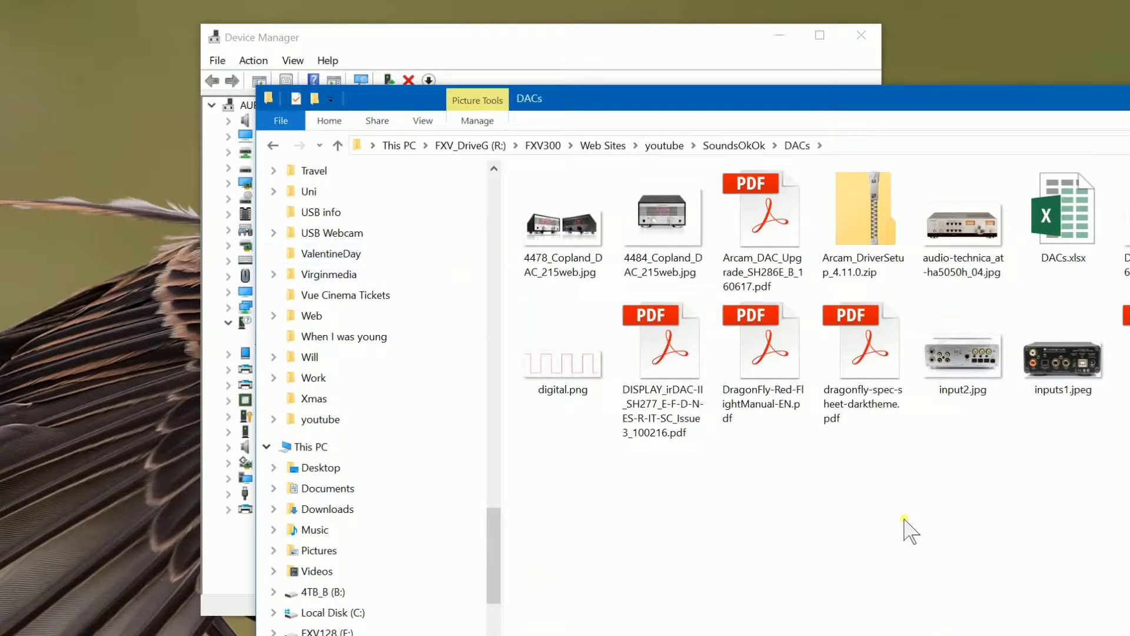
left_click_drag(941, 96, 675, 42)
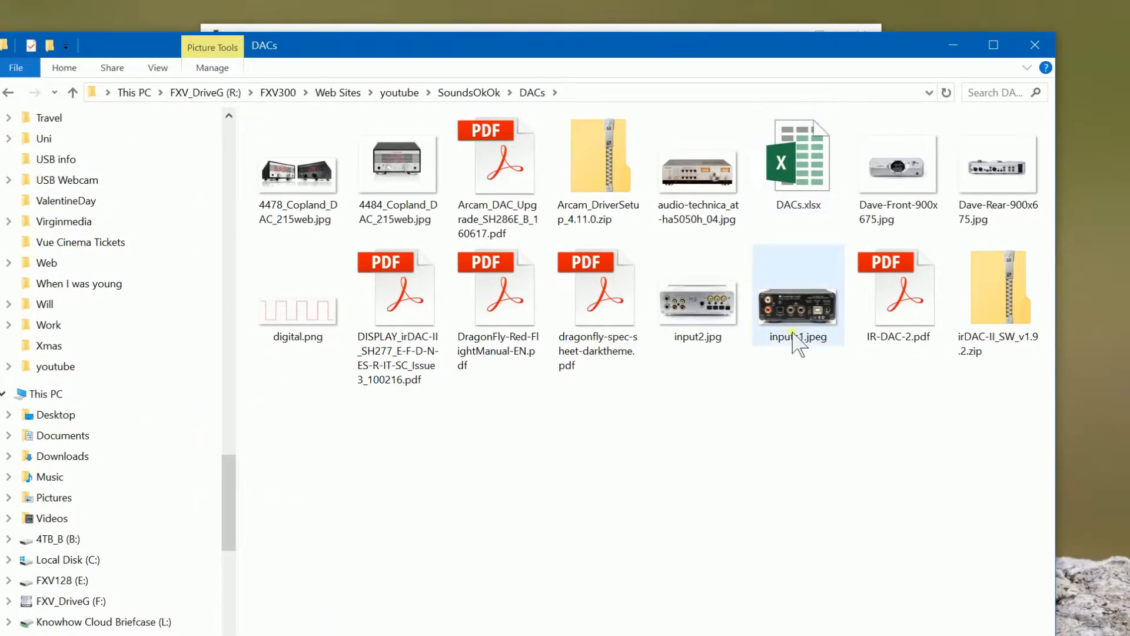
double_click(592, 171)
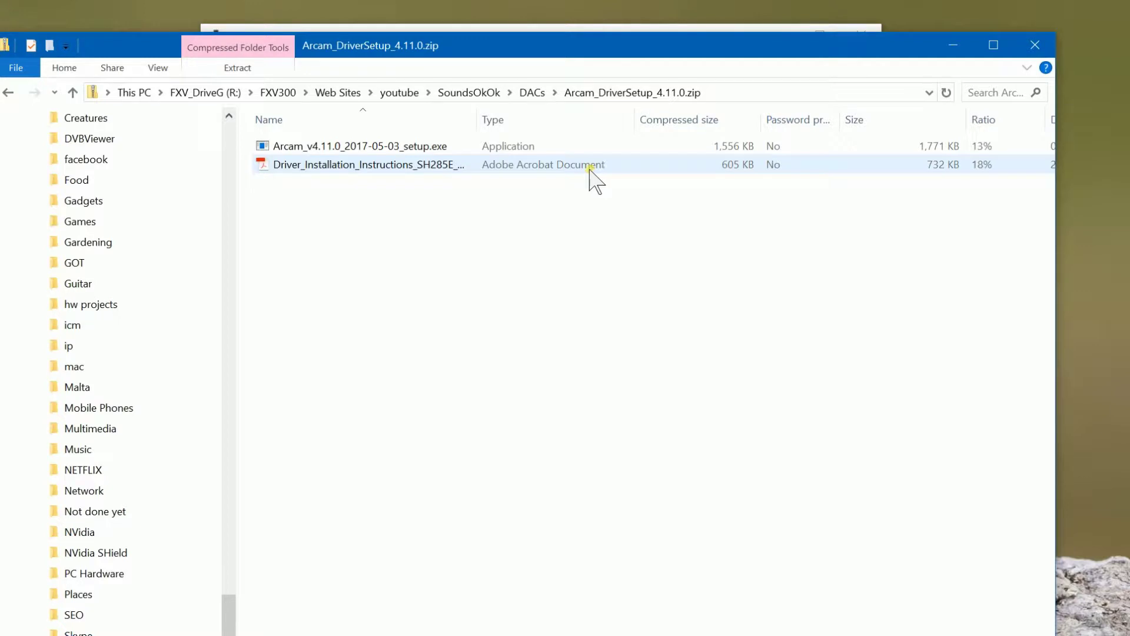
double_click(386, 147)
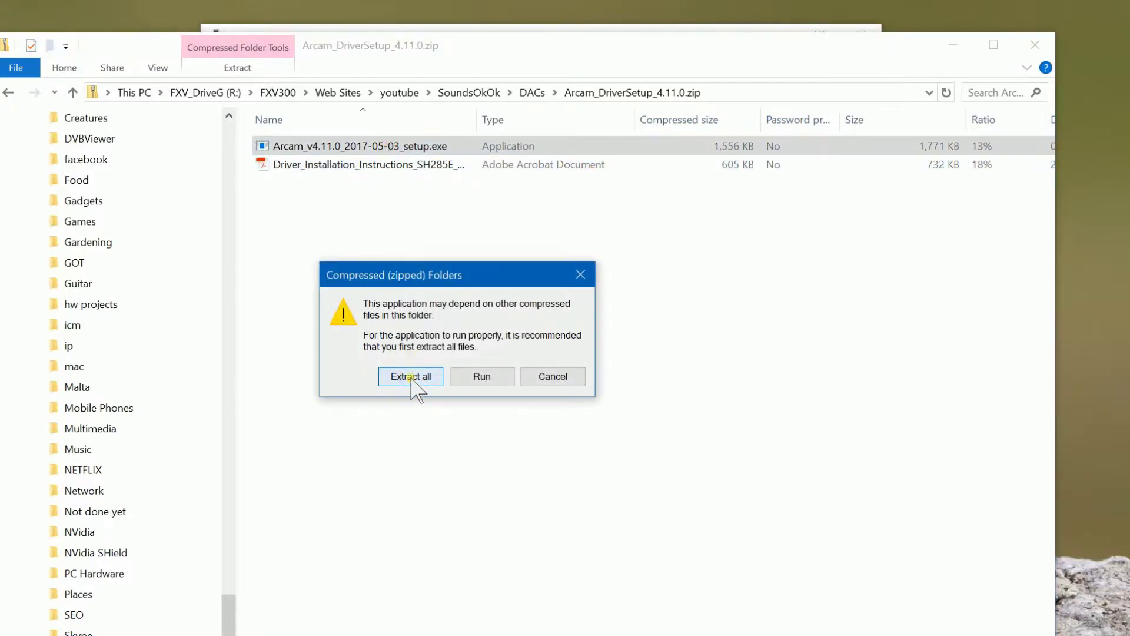
left_click(410, 376)
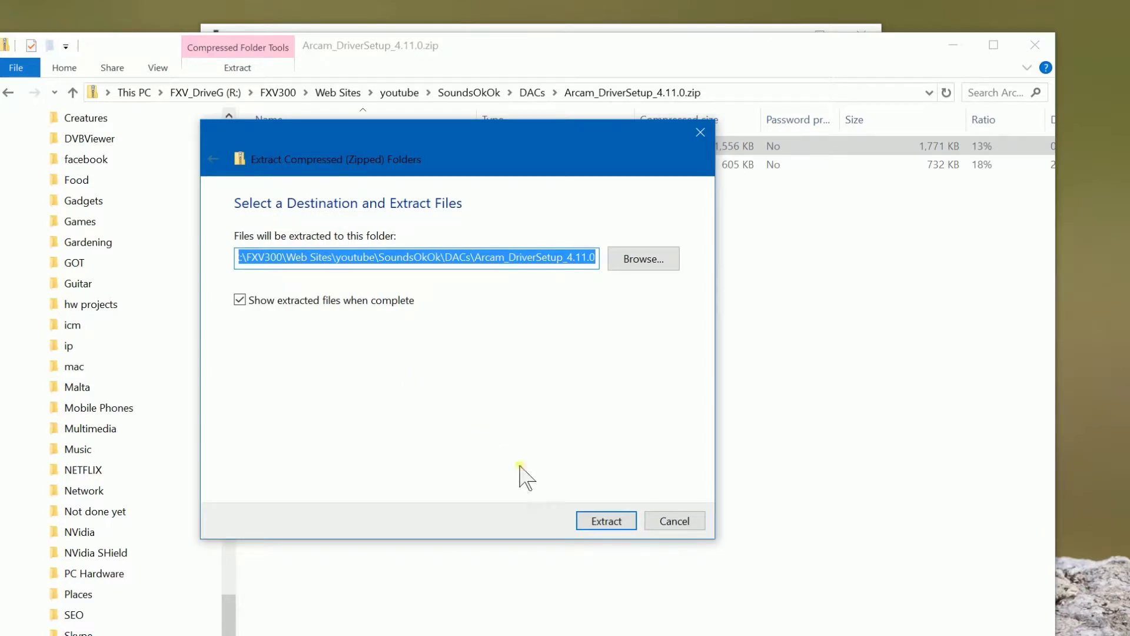
left_click(607, 522)
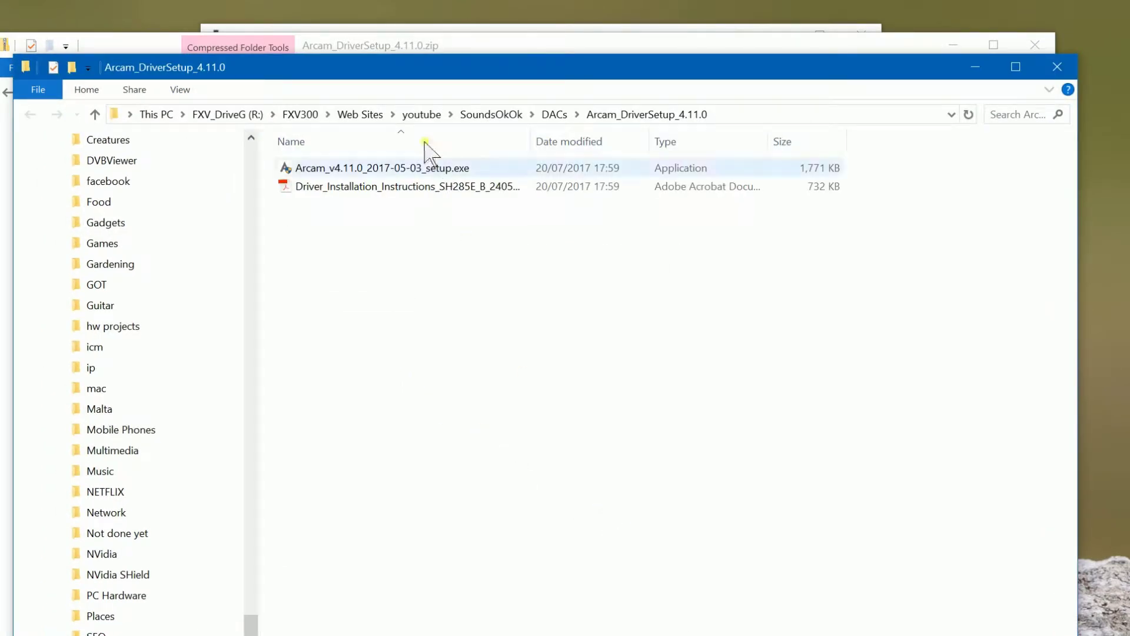
Step: Run Arcam_v4.11.0_2017-05-03_setup.exe and install the Arcam driver to C:\Program Files\Arcam\Arcam_Driver, completing the setup wizard
double_click(425, 167)
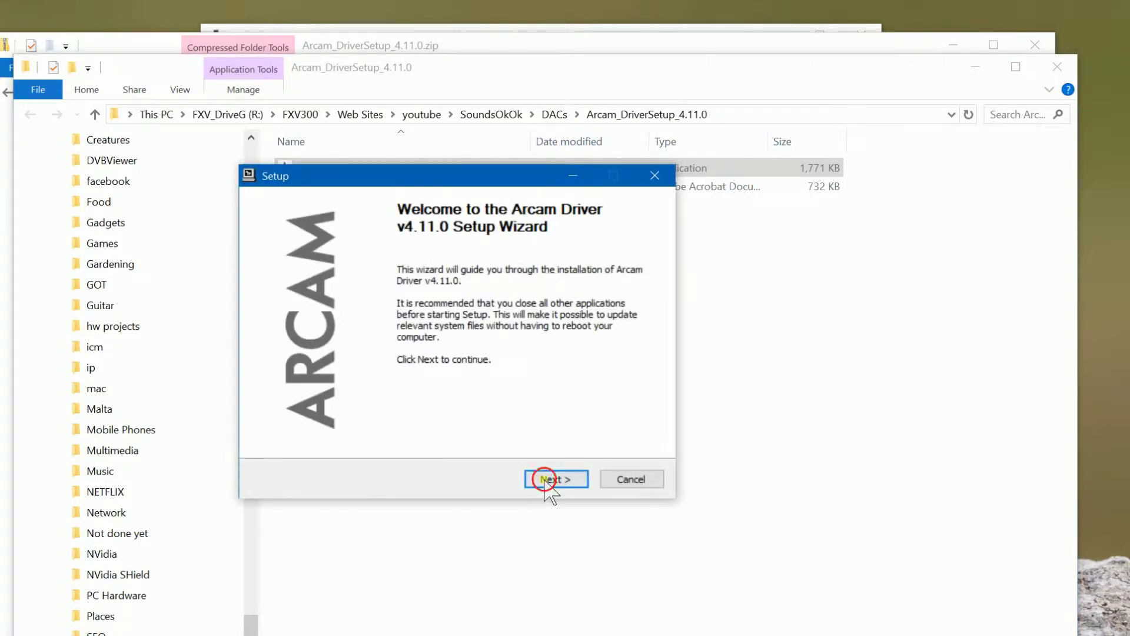
left_click(544, 479)
left_click(543, 479)
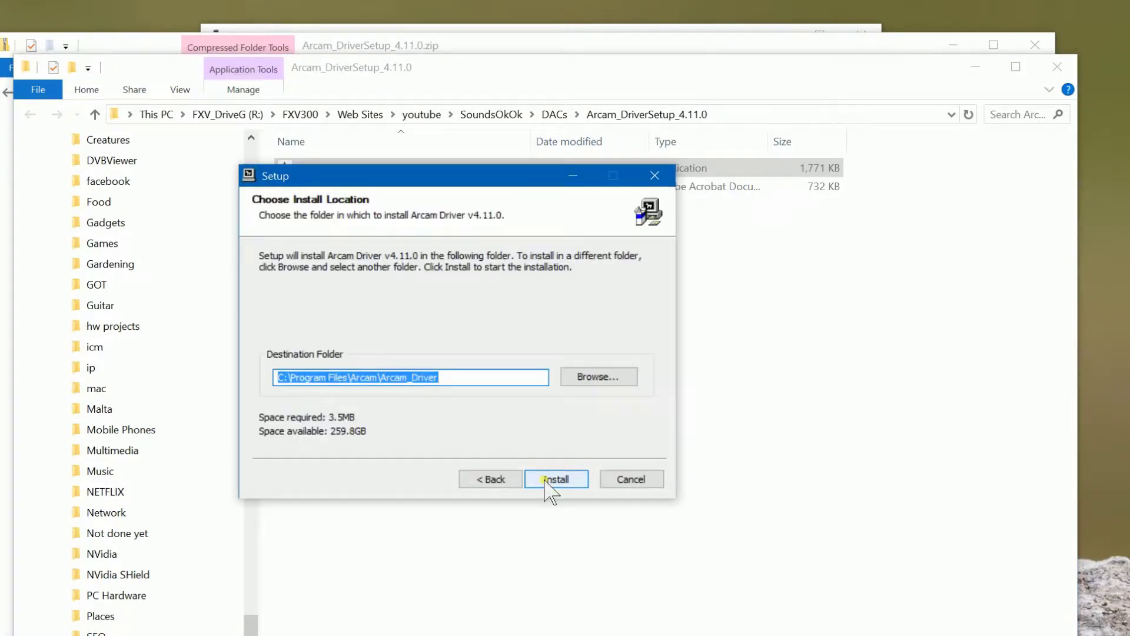
left_click(546, 480)
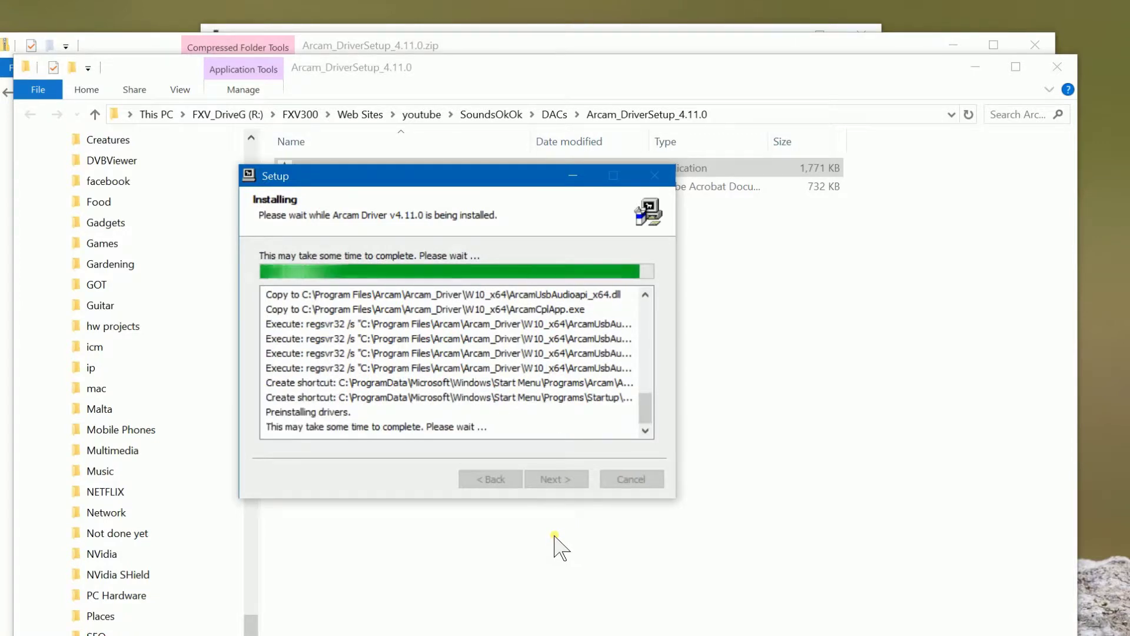
left_click(556, 479)
left_click(557, 478)
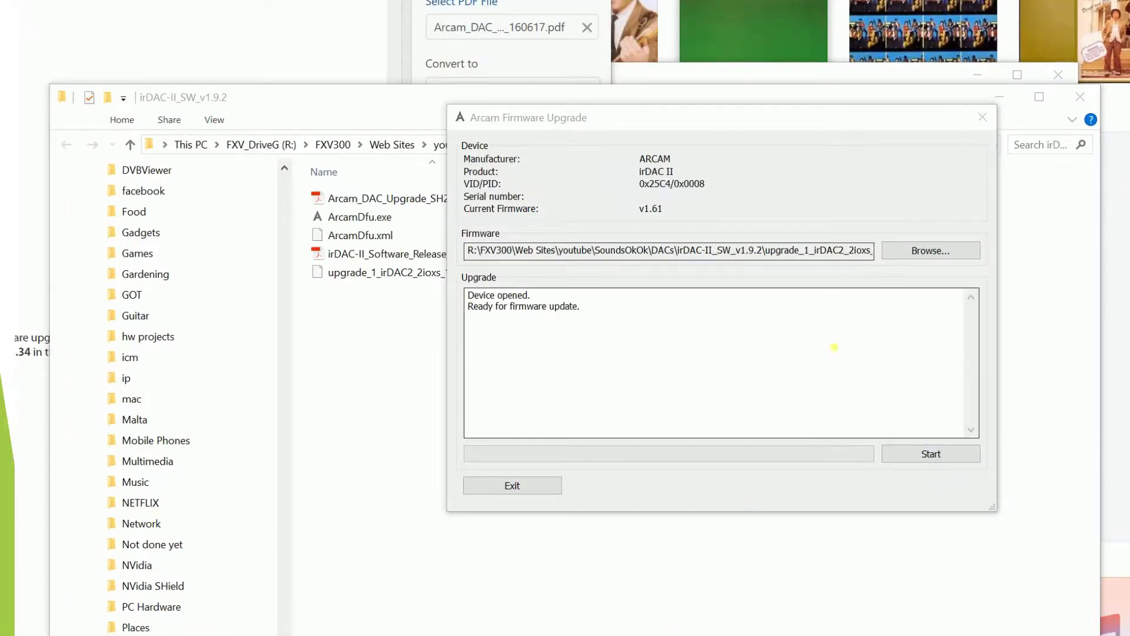
Step: Upgrade the irDAC II firmware with the loaded irDAC-II_SW_v1.9.2 upgrade file and exit the Arcam Firmware Upgrade utility
left_click_drag(612, 131, 617, 248)
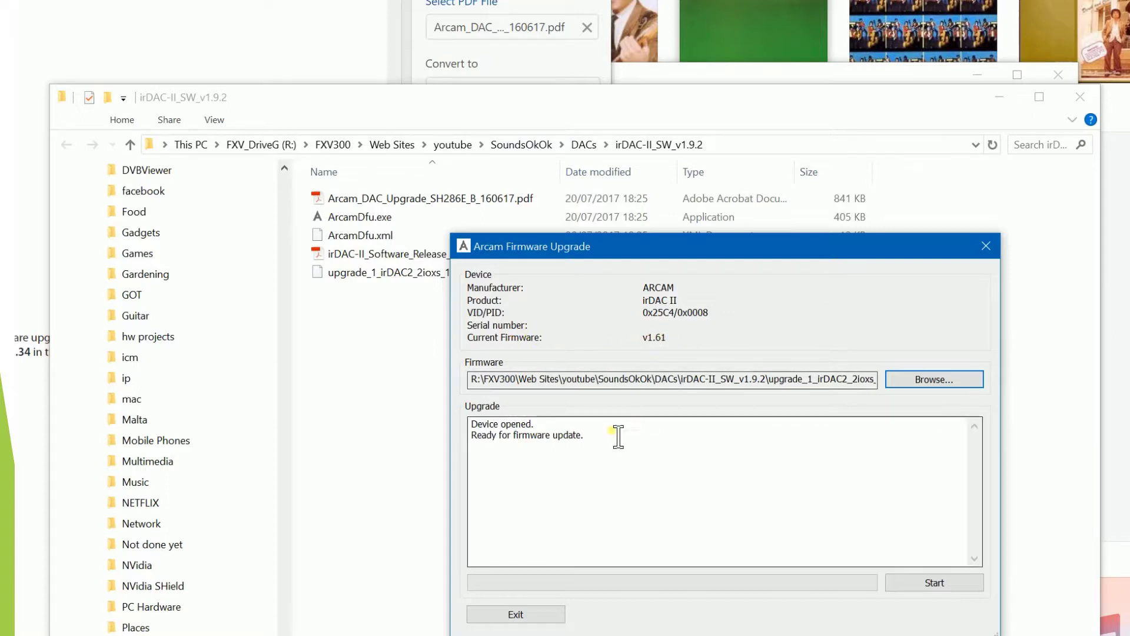
left_click(936, 580)
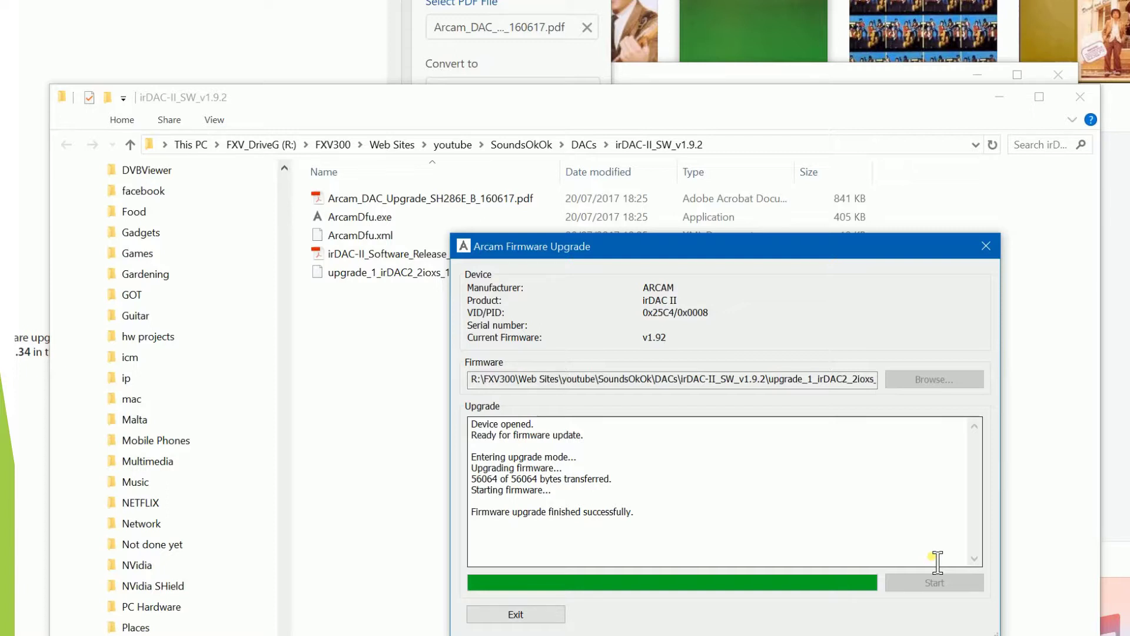
left_click_drag(647, 527, 470, 520)
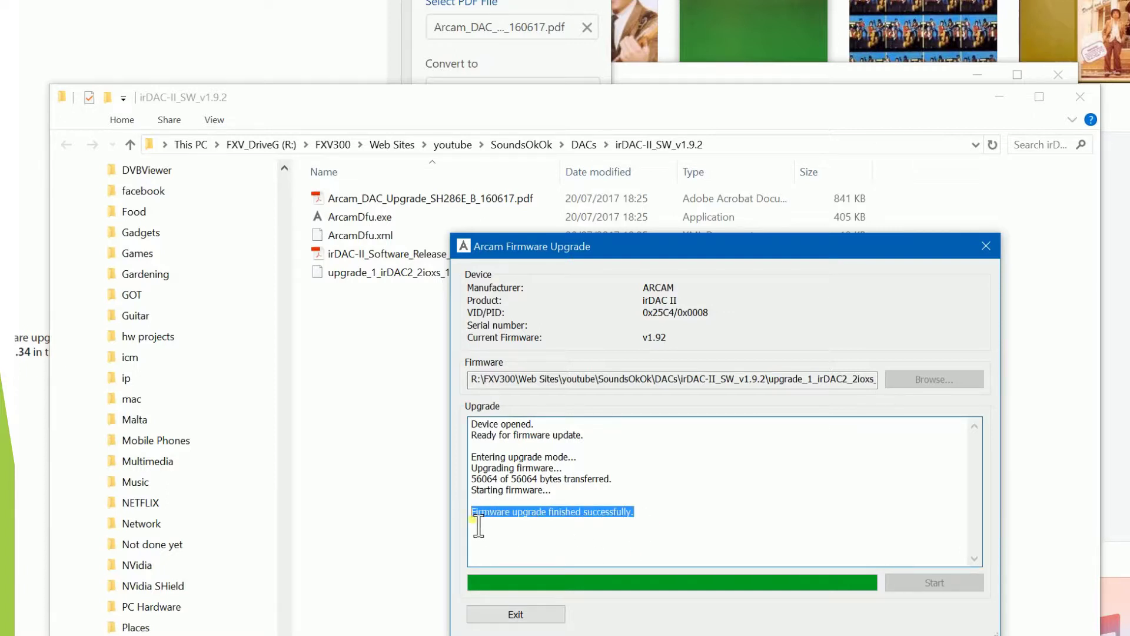
left_click(533, 613)
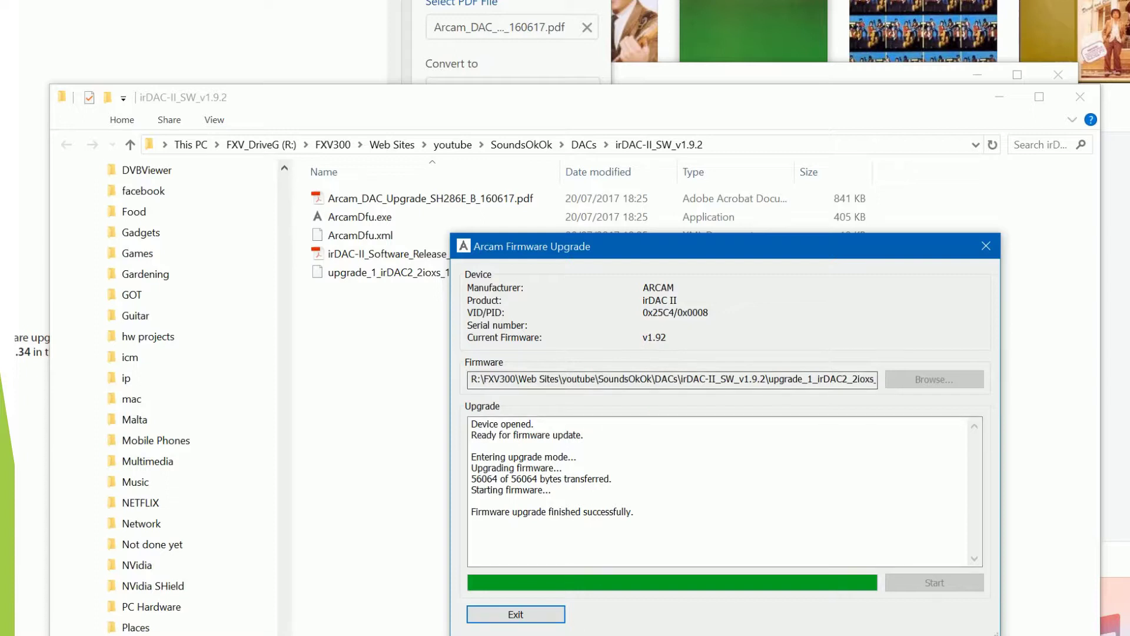
left_click(533, 614)
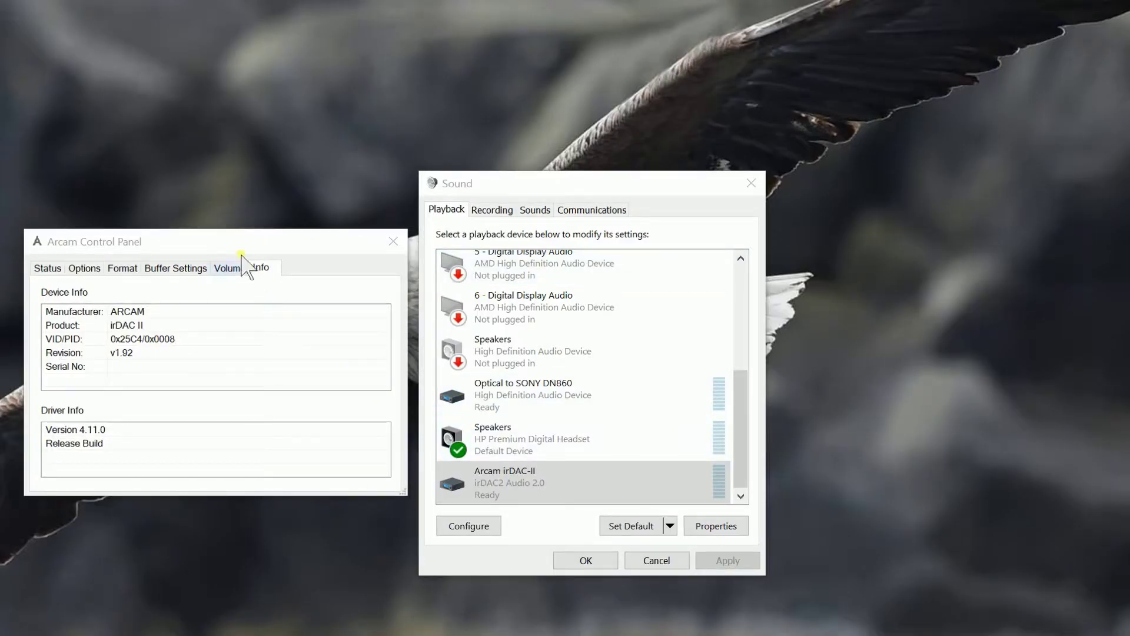
Step: Place the Arcam Control Panel beside the Sound window and check the DAC's current sample rate
left_click_drag(237, 234, 236, 100)
left_click_drag(551, 182, 722, 129)
left_click_drag(291, 107, 412, 145)
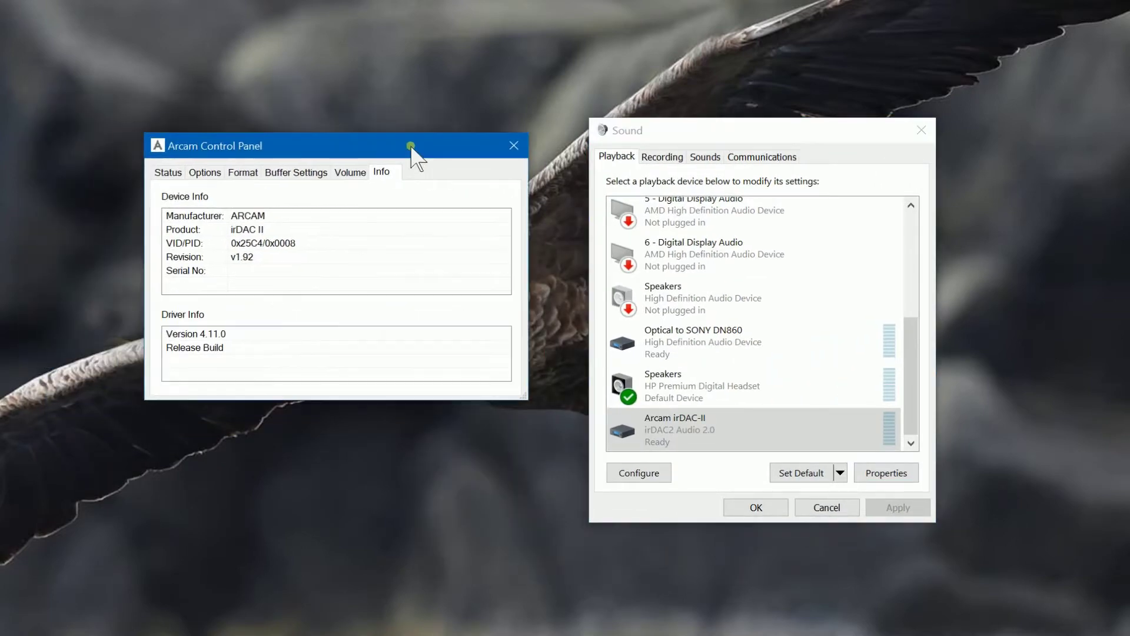
left_click(169, 172)
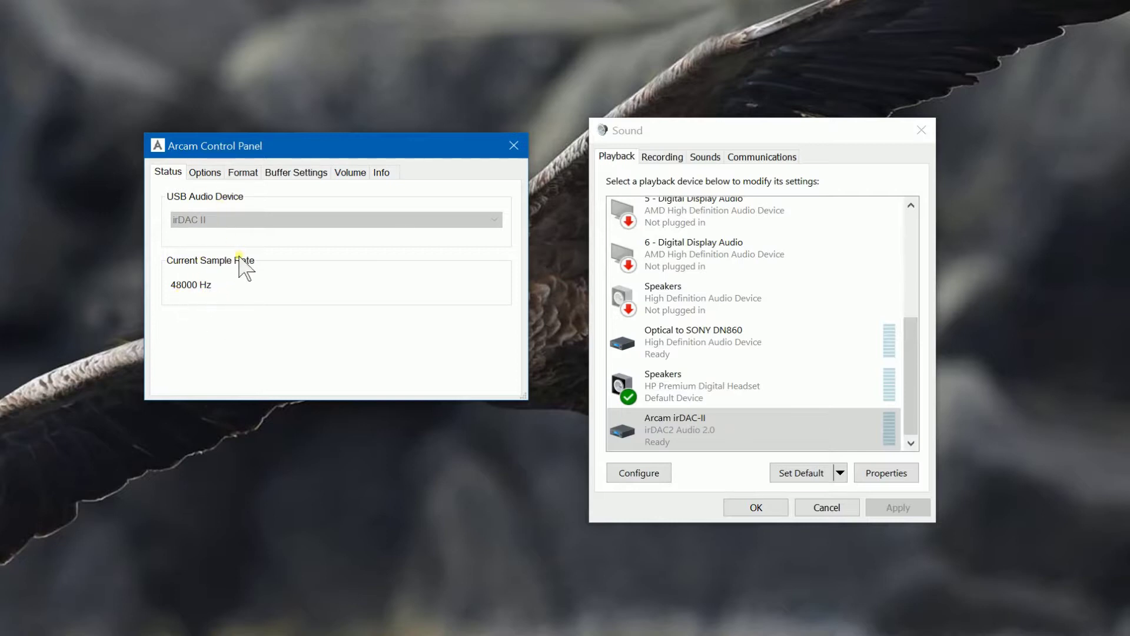
Step: Set the Arcam driver's streaming option to On when Needed and its output format to 2 channels, 24 bits
left_click(203, 173)
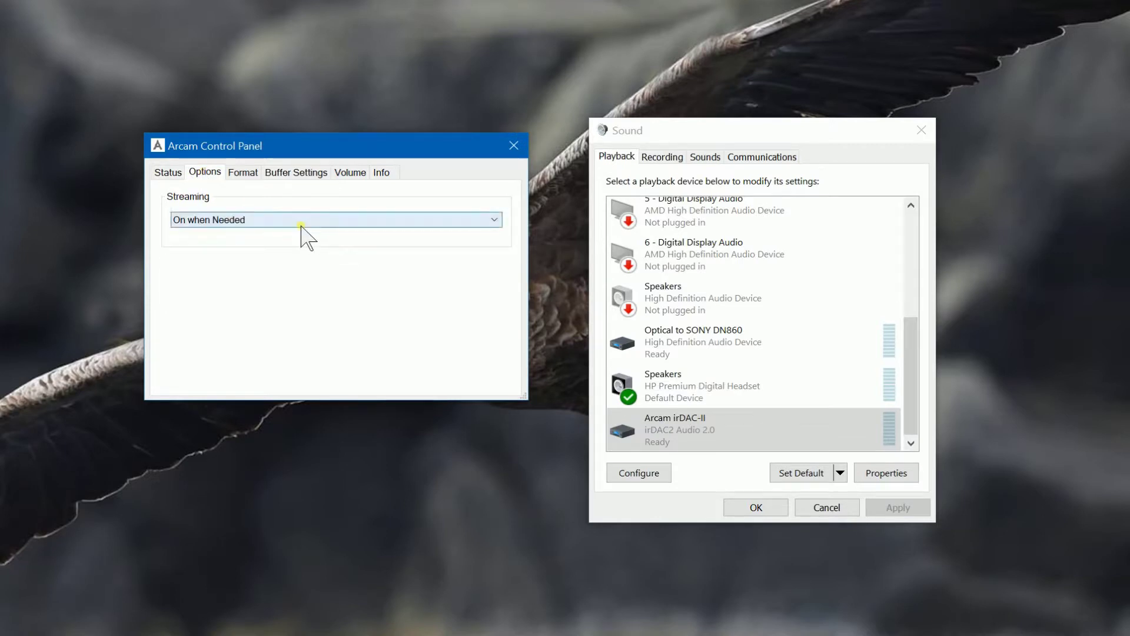
left_click(295, 220)
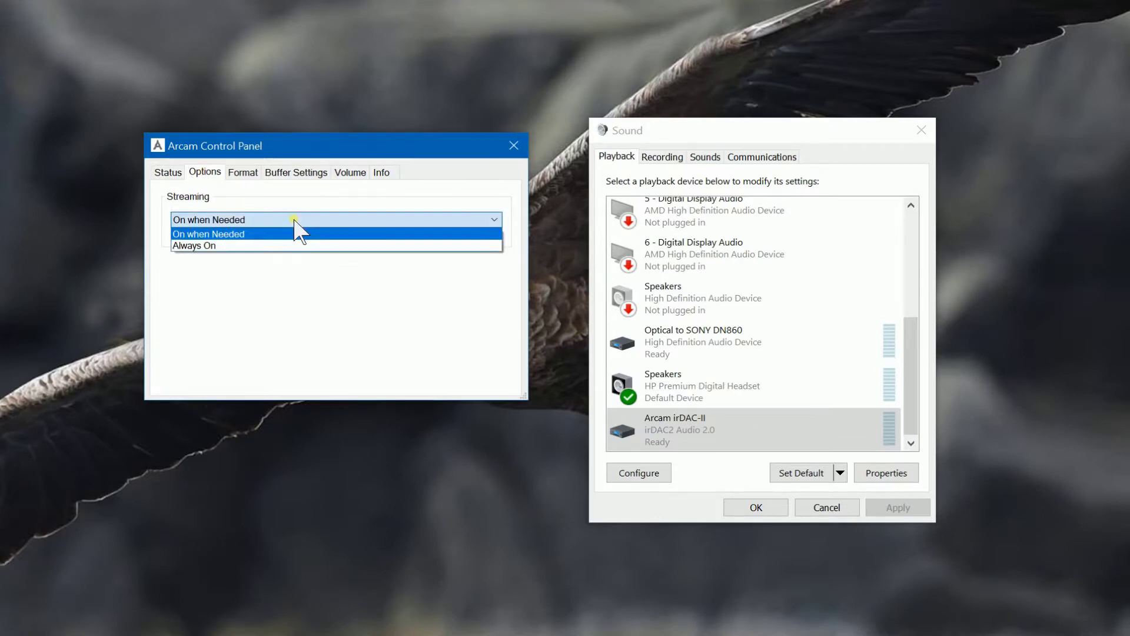
left_click(235, 234)
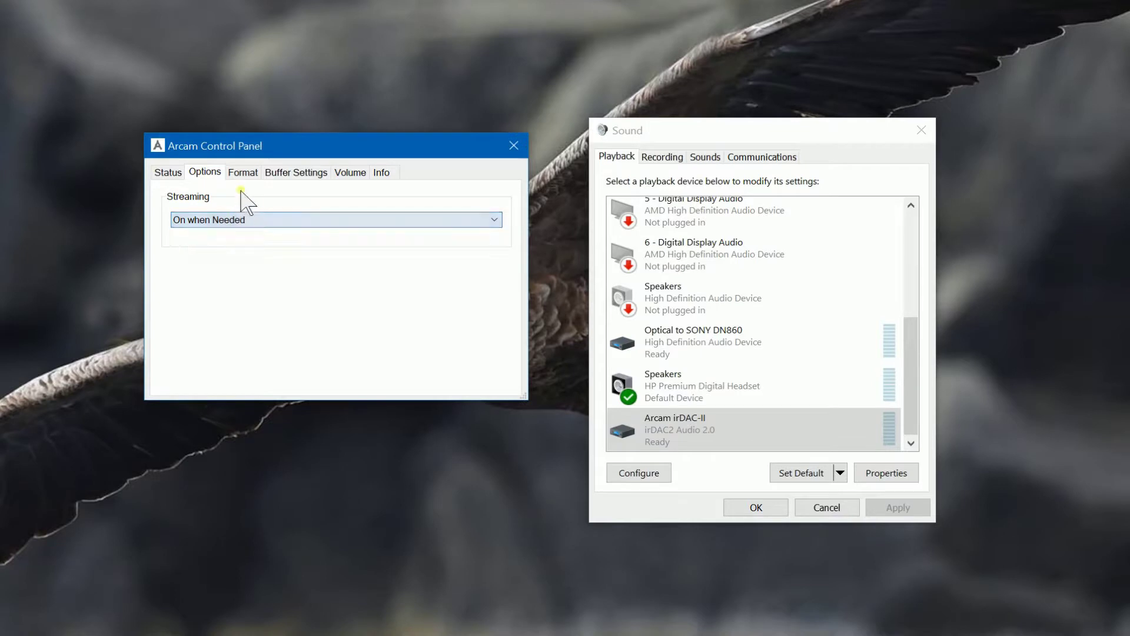
left_click(243, 172)
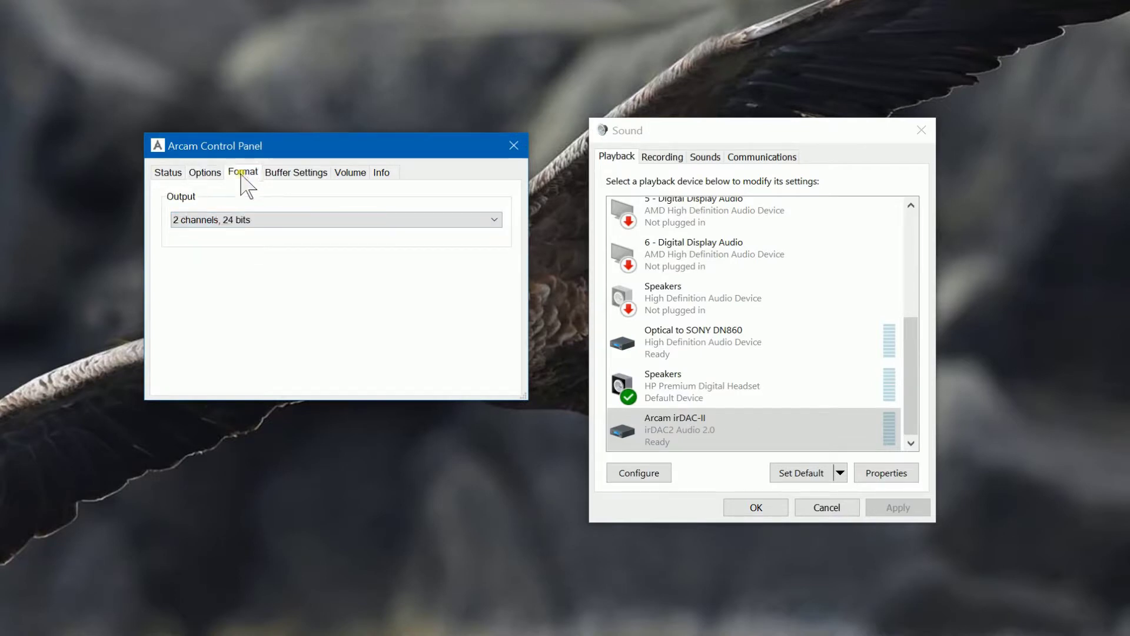
left_click(264, 220)
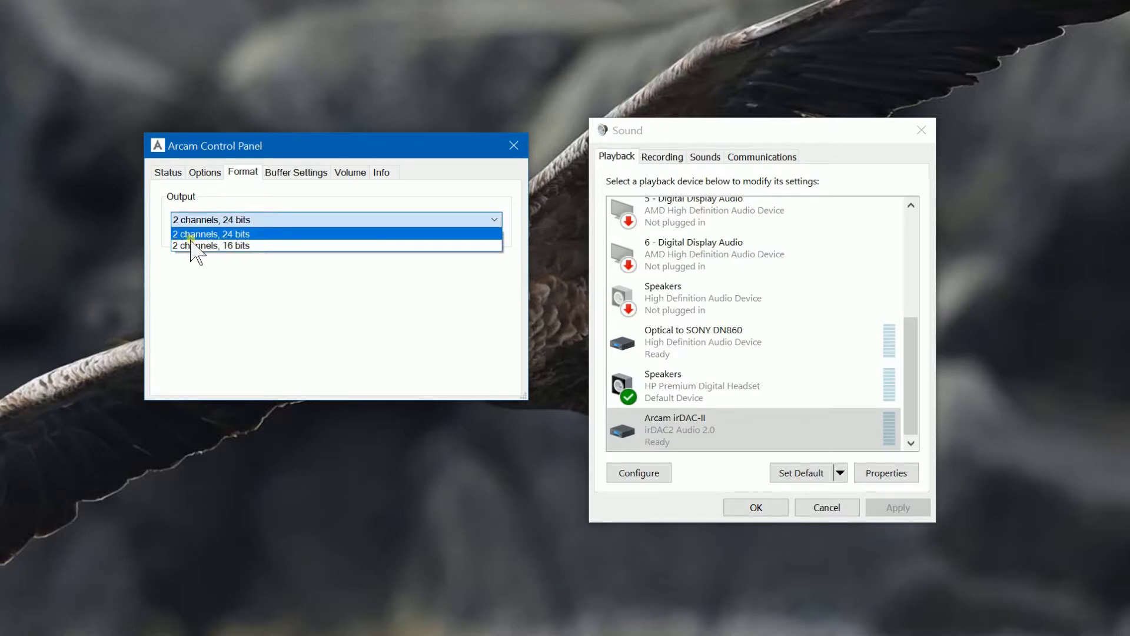
left_click(235, 234)
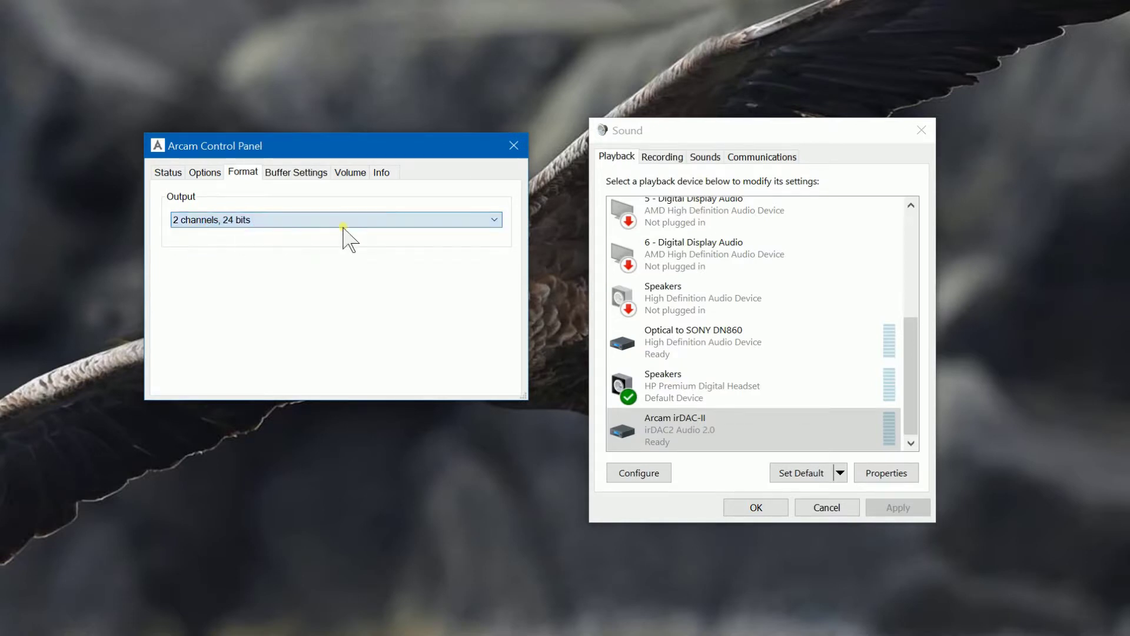
Step: Set the USB streaming mode to Safe and the ASIO buffer size to 8192 samples
left_click(283, 174)
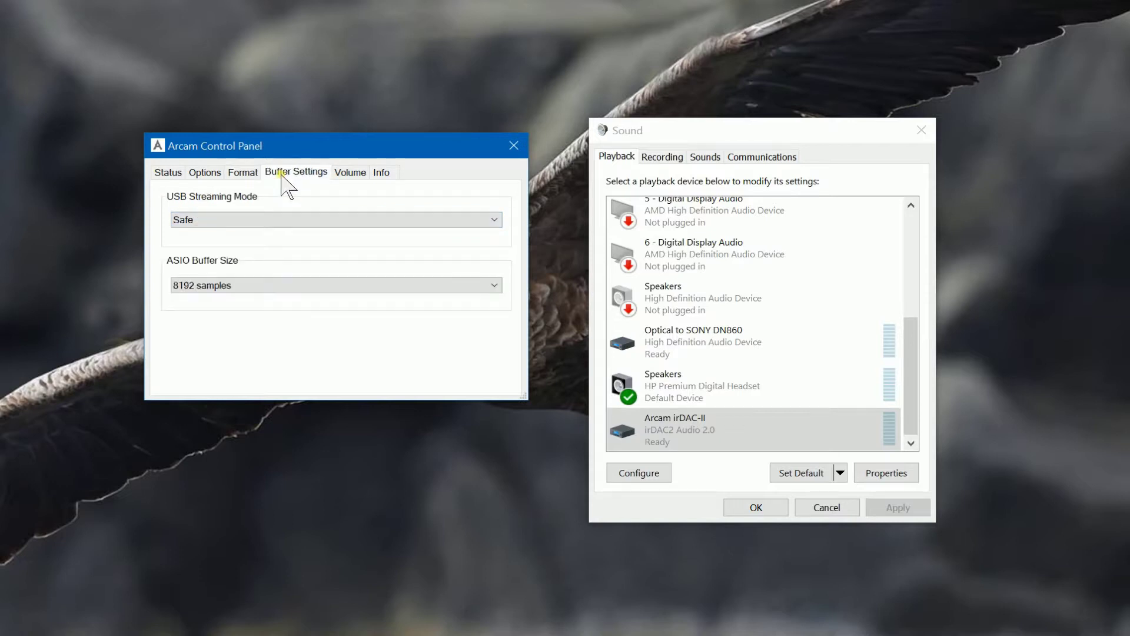
left_click(270, 222)
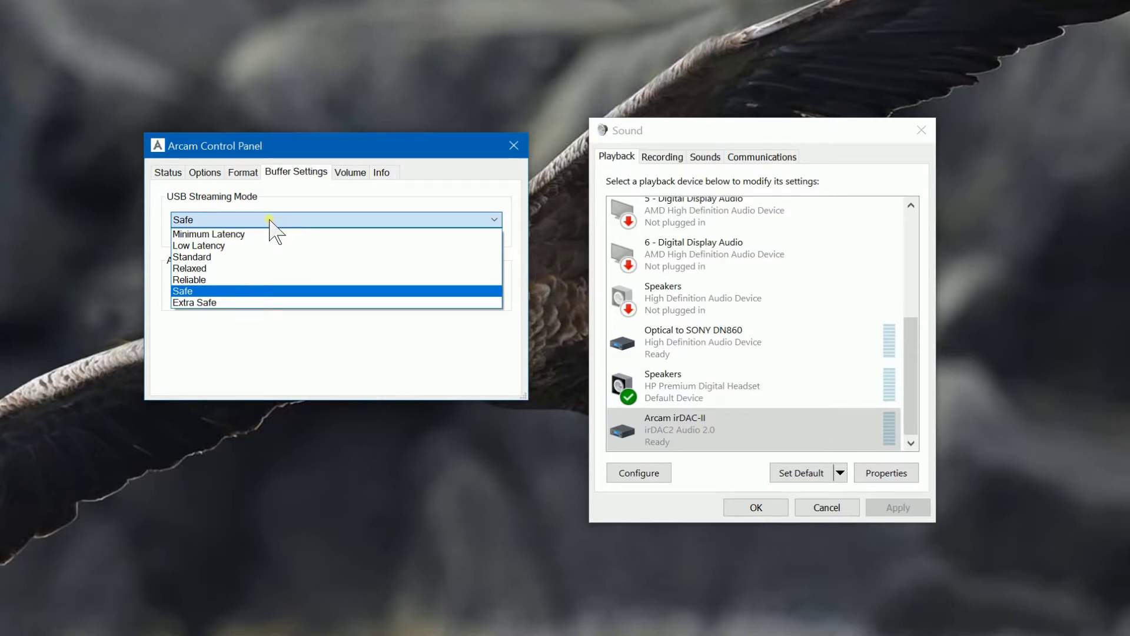
left_click(221, 291)
left_click(286, 289)
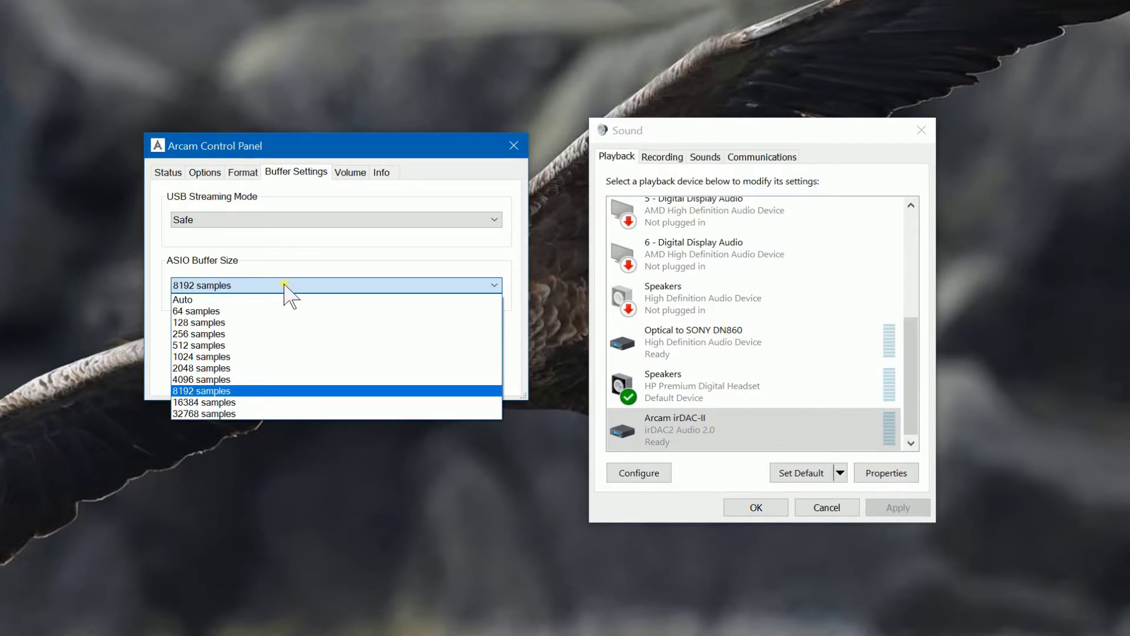
left_click(202, 391)
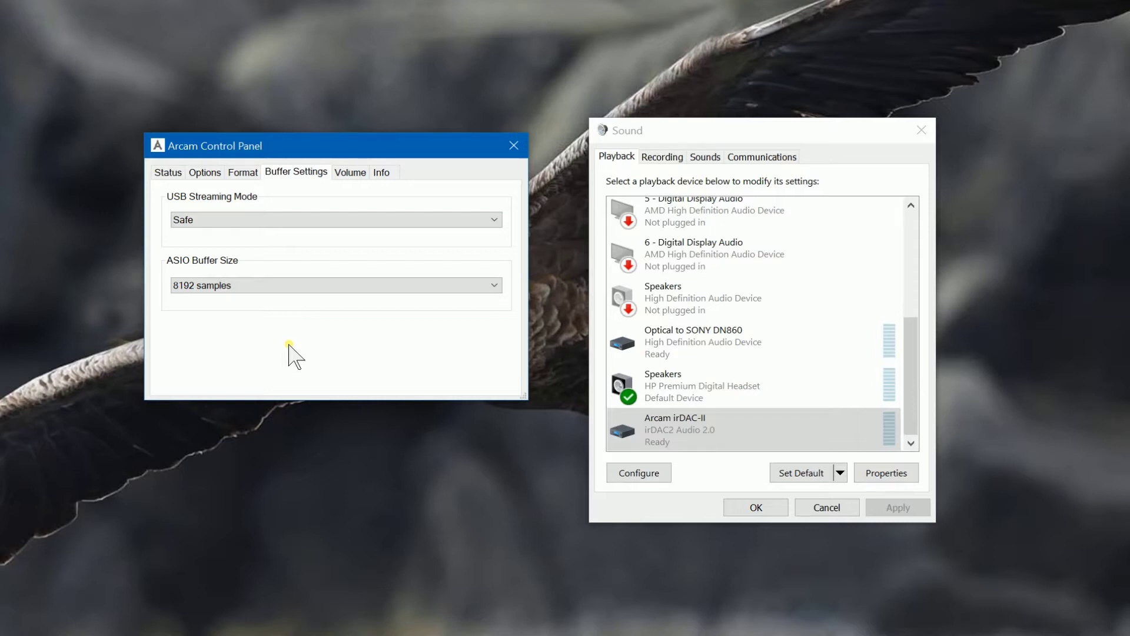
Step: Set the Arcam master and Analogue 1 and 2 output volumes to their maximum of 0 and close the volume mixer
left_click(352, 174)
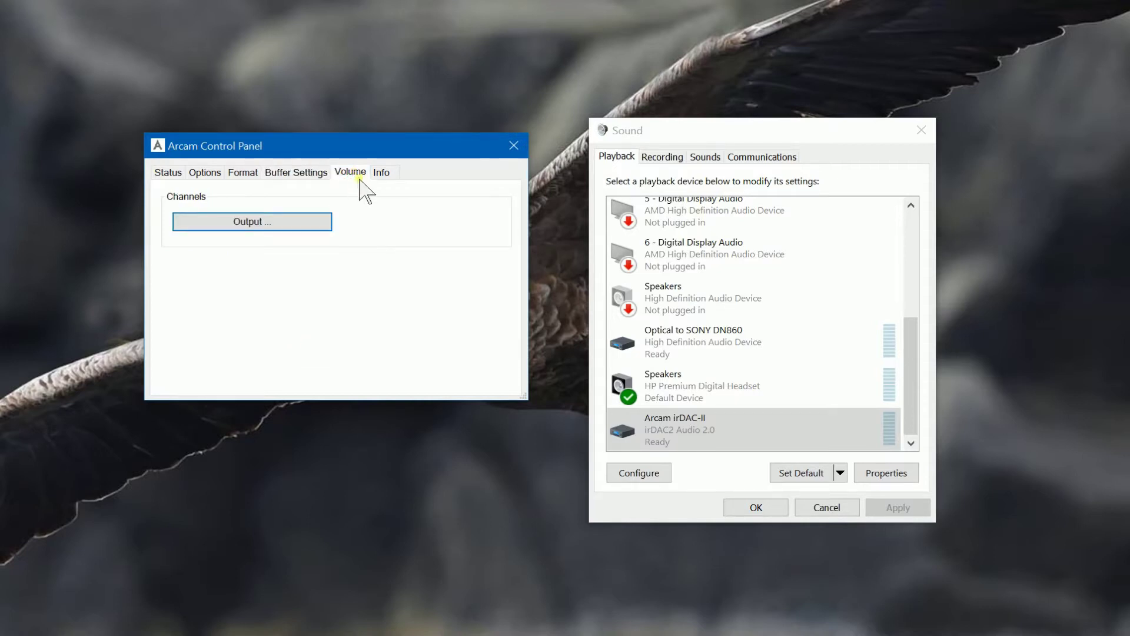
left_click(253, 223)
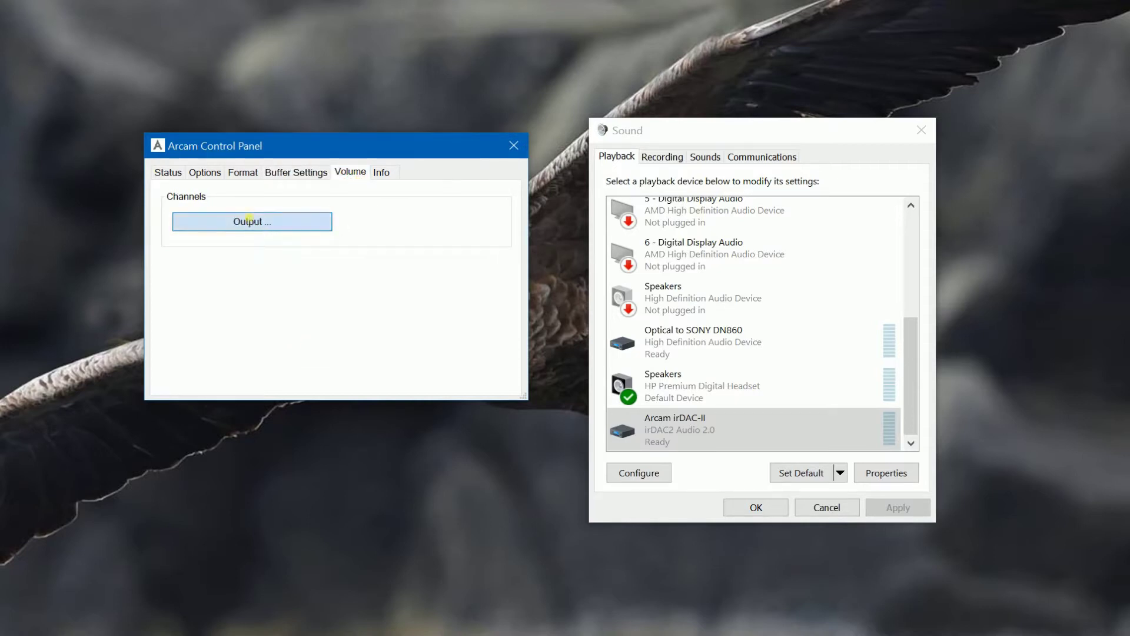
left_click_drag(241, 183, 387, 84)
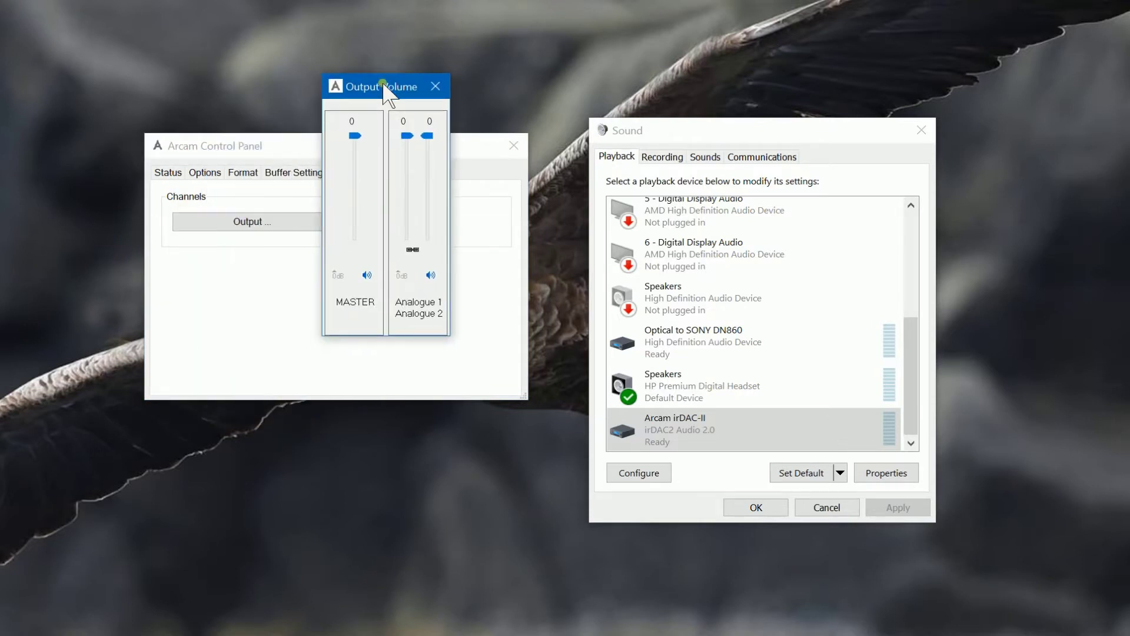
mouse_move(354, 137)
left_mouse_down()
mouse_move(344, 196)
mouse_move(351, 125)
left_mouse_up()
mouse_move(406, 135)
left_mouse_down()
mouse_move(406, 199)
mouse_move(407, 119)
mouse_move(410, 189)
mouse_move(412, 134)
left_mouse_up()
left_click(436, 86)
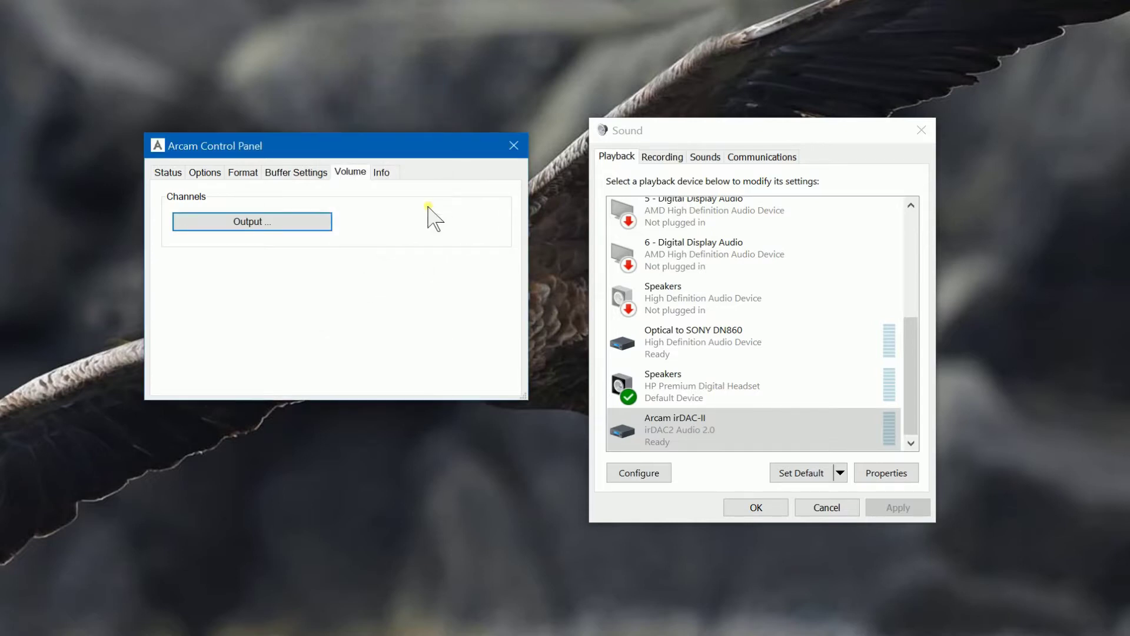
Step: Check the DAC's device and driver information, and reposition the Arcam Control Panel and Sound windows
left_click(383, 171)
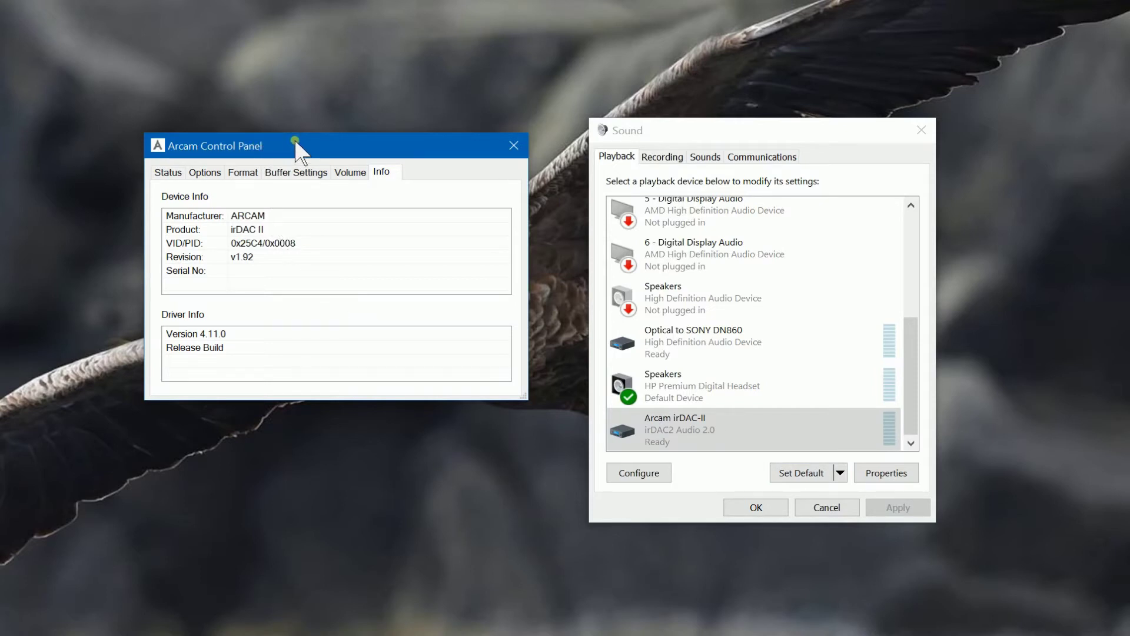
left_click_drag(295, 141, 287, 92)
left_click_drag(749, 127, 692, 69)
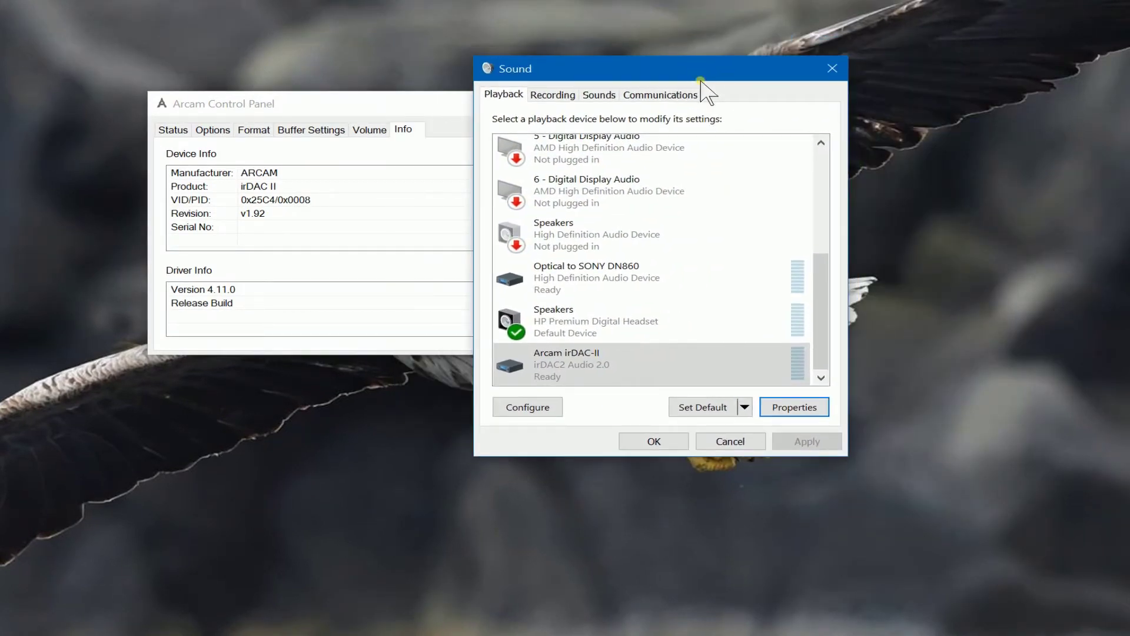
Step: Open the Arcam irDAC-II playback device's properties and review its speaker level and enhancements
left_click(684, 367)
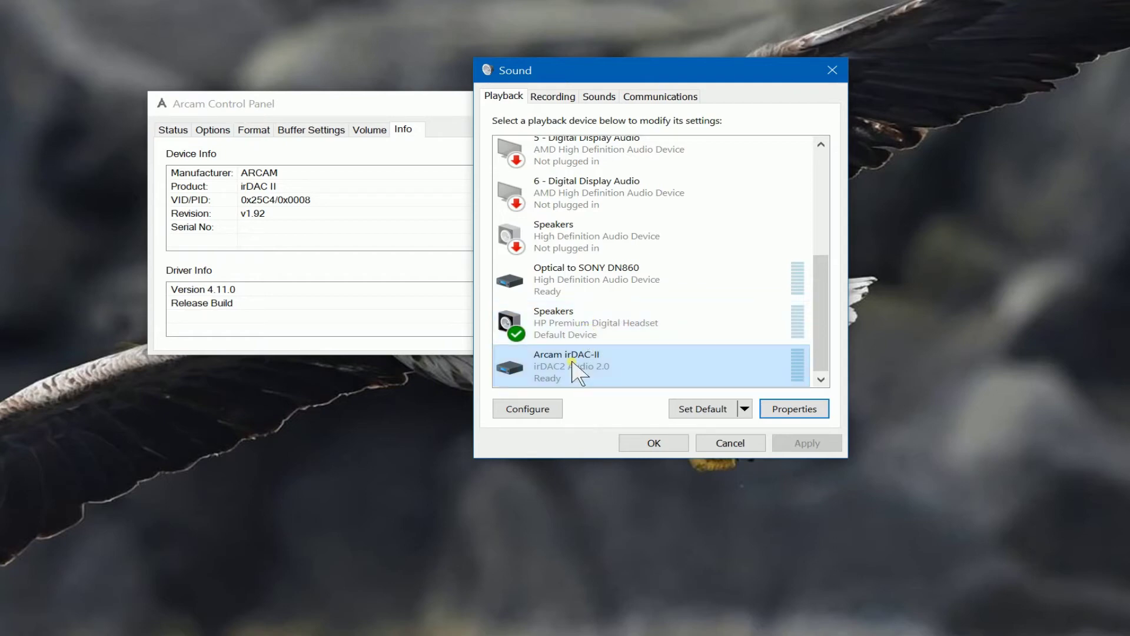
left_click(598, 359)
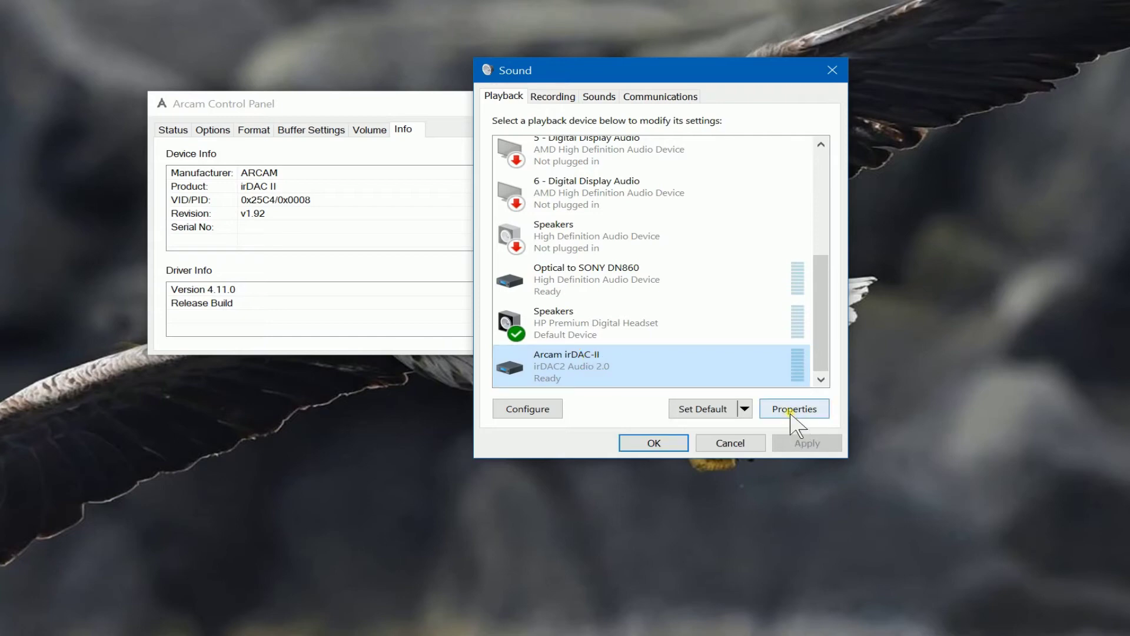
left_click(795, 408)
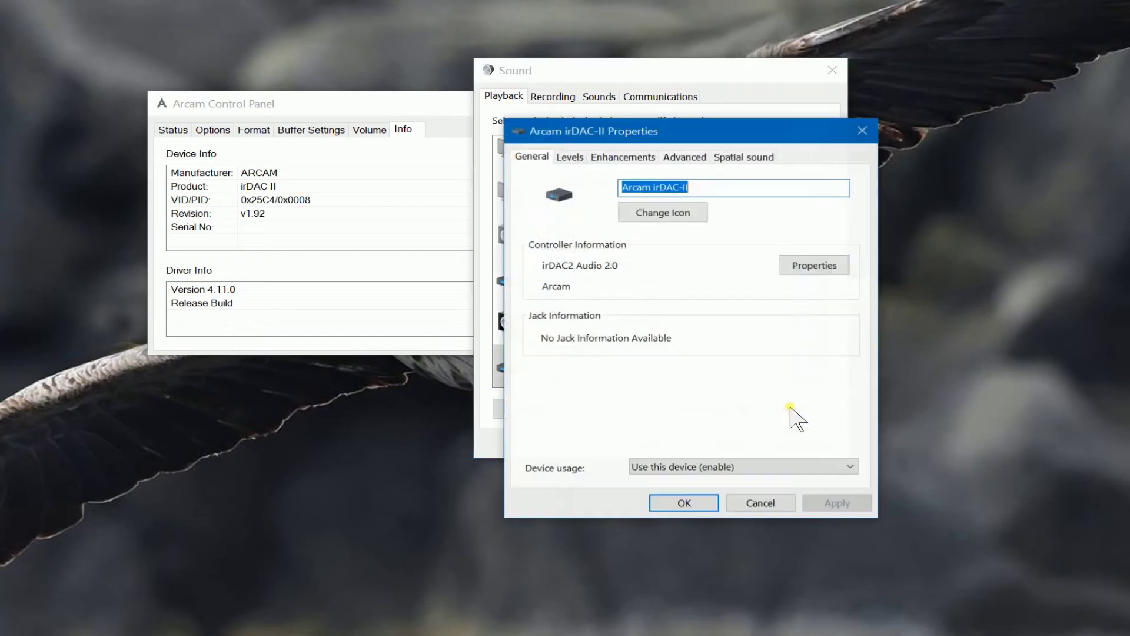
left_click_drag(612, 130, 766, 123)
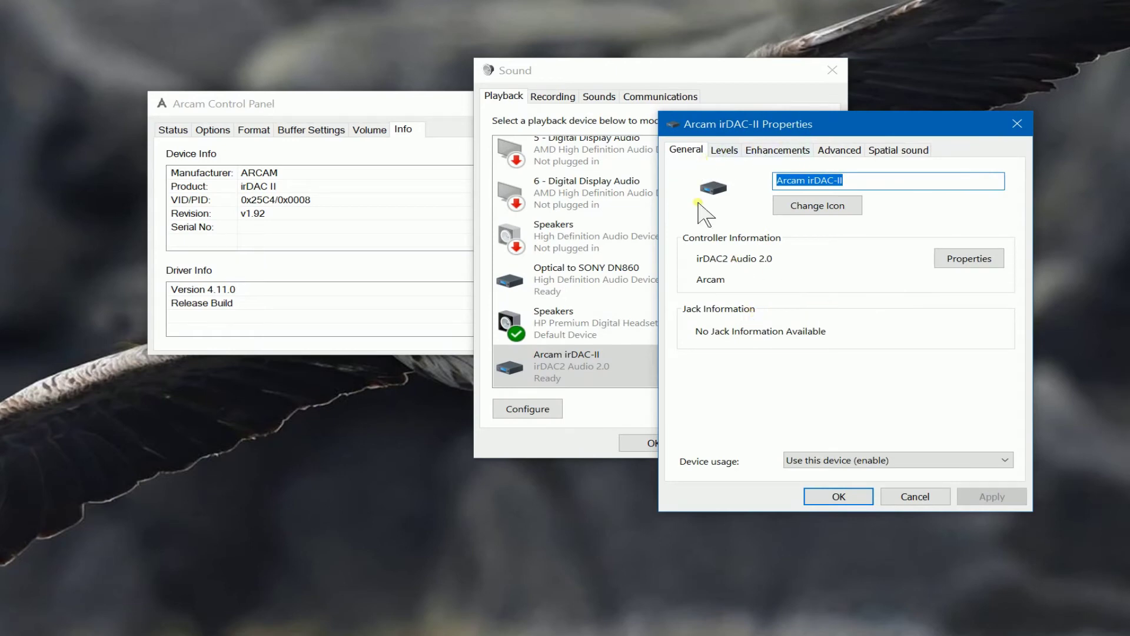
left_click(723, 150)
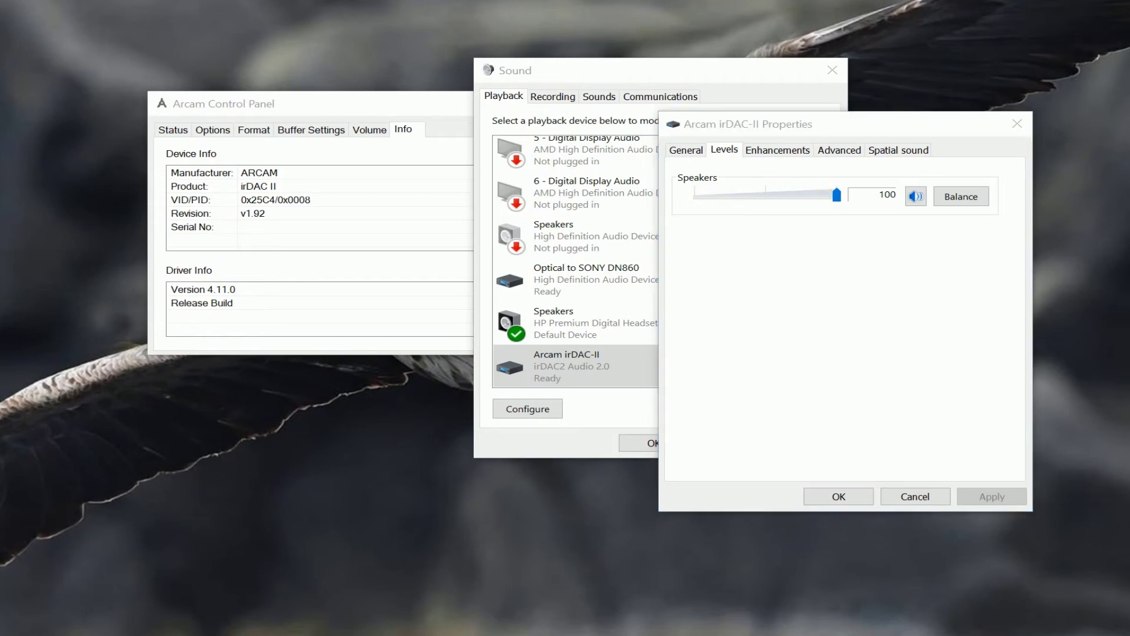
left_click(769, 151)
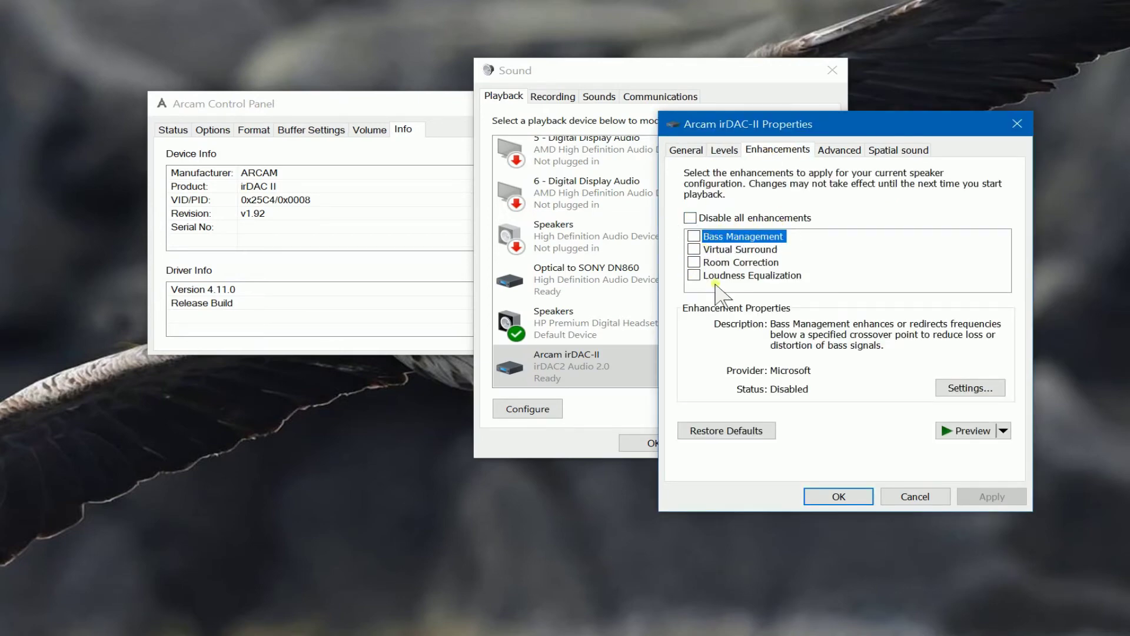
Step: Set, test and apply the default format 24 bit, 192000 Hz (Studio Quality), and accept the properties after checking the spatial sound format
left_click(840, 149)
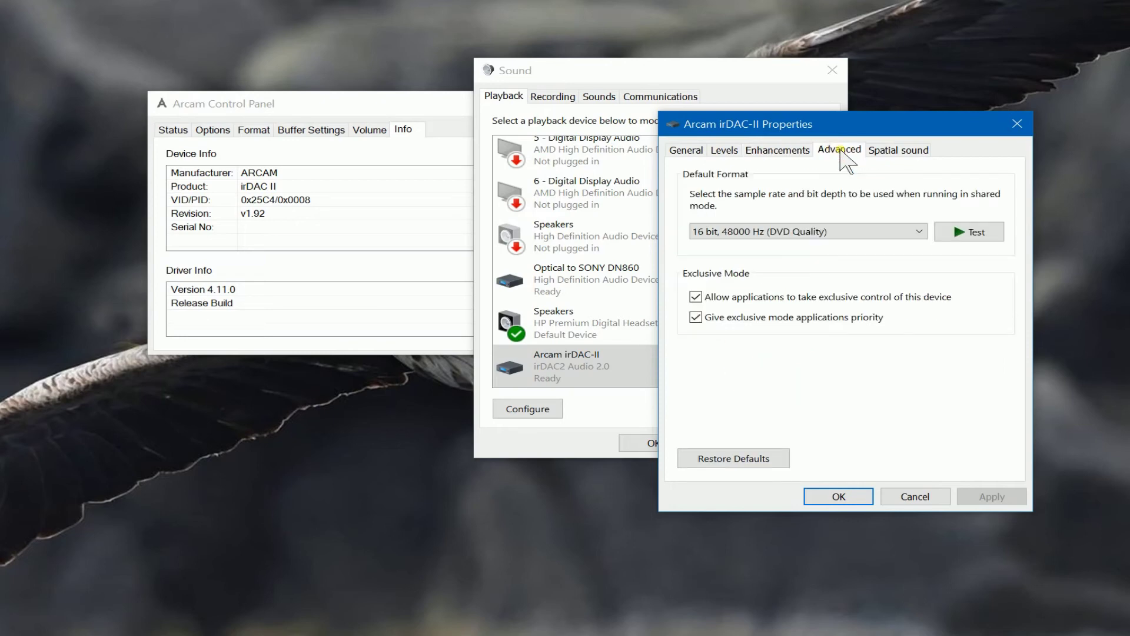
left_click(865, 230)
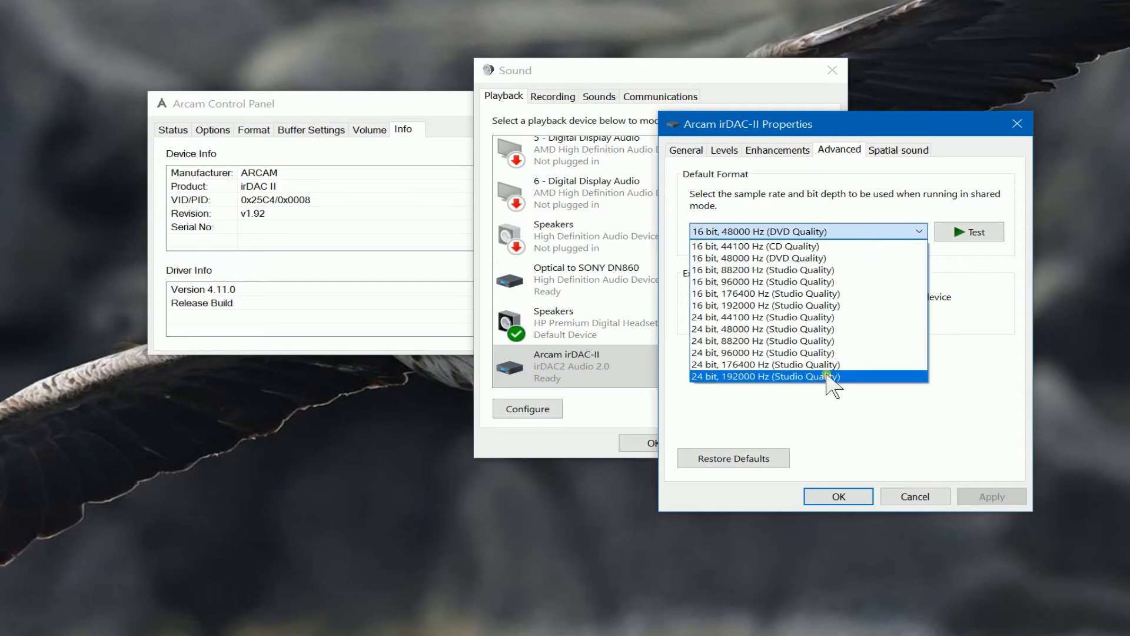
left_click(832, 377)
left_click(960, 233)
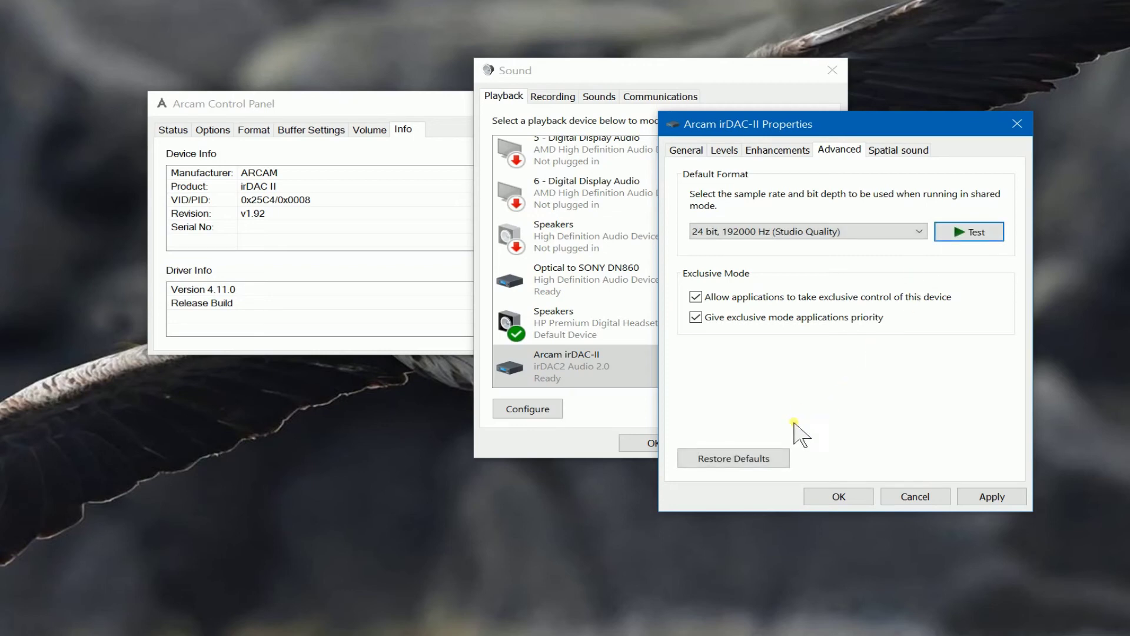
left_click(994, 499)
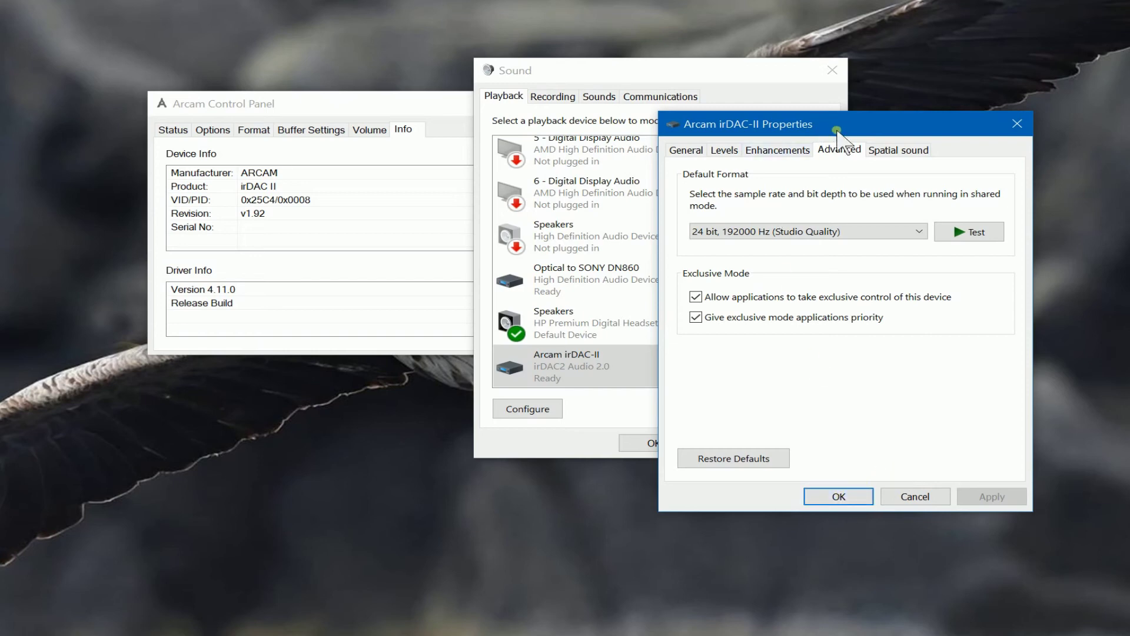
left_click(889, 152)
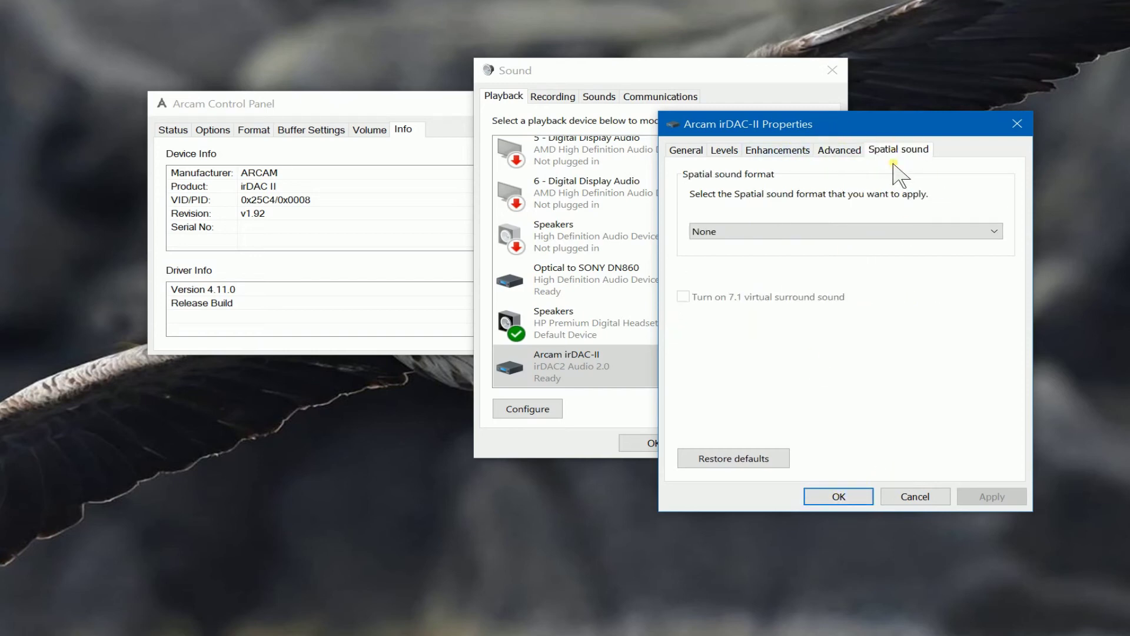
left_click(840, 497)
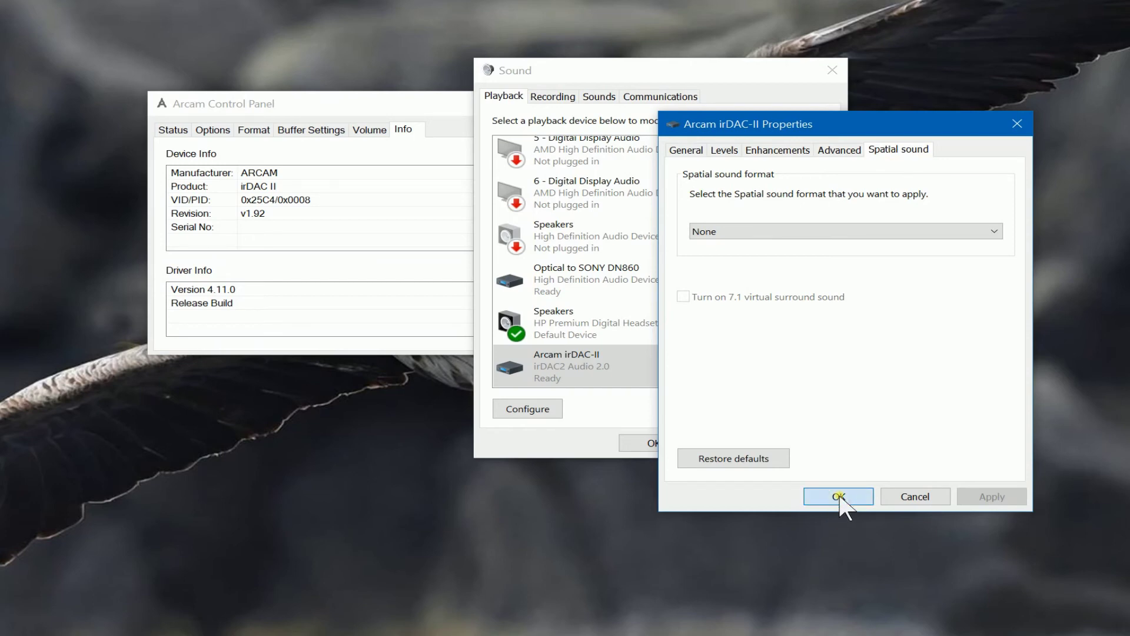